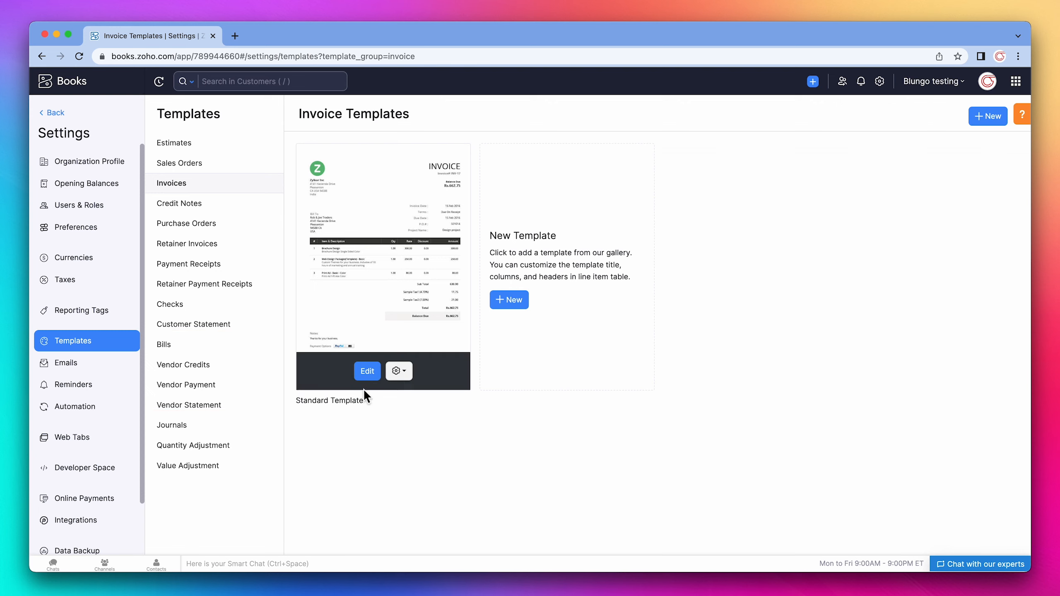
Look over the Standard Template's properties, close it, and clone it as an invoice template named "2023 Invoice".
left_click(367, 375)
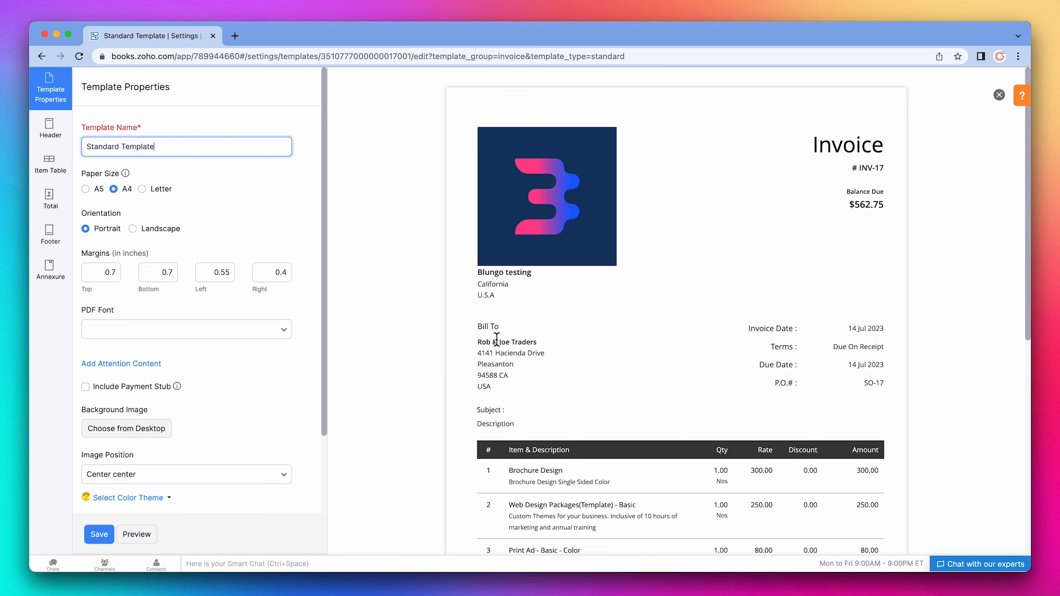
left_click(999, 96)
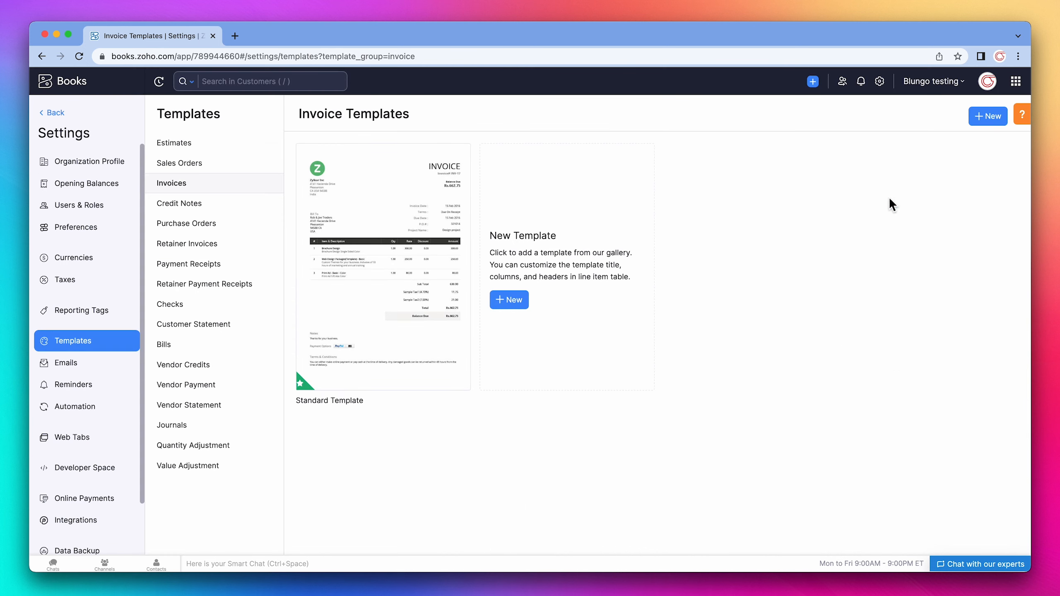
left_click(405, 373)
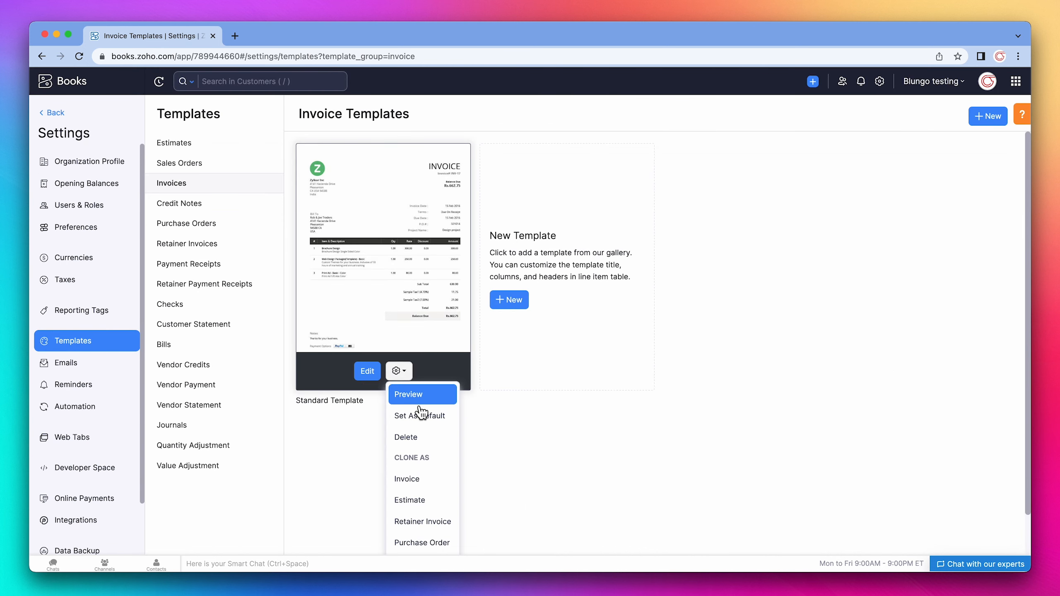
left_click(433, 481)
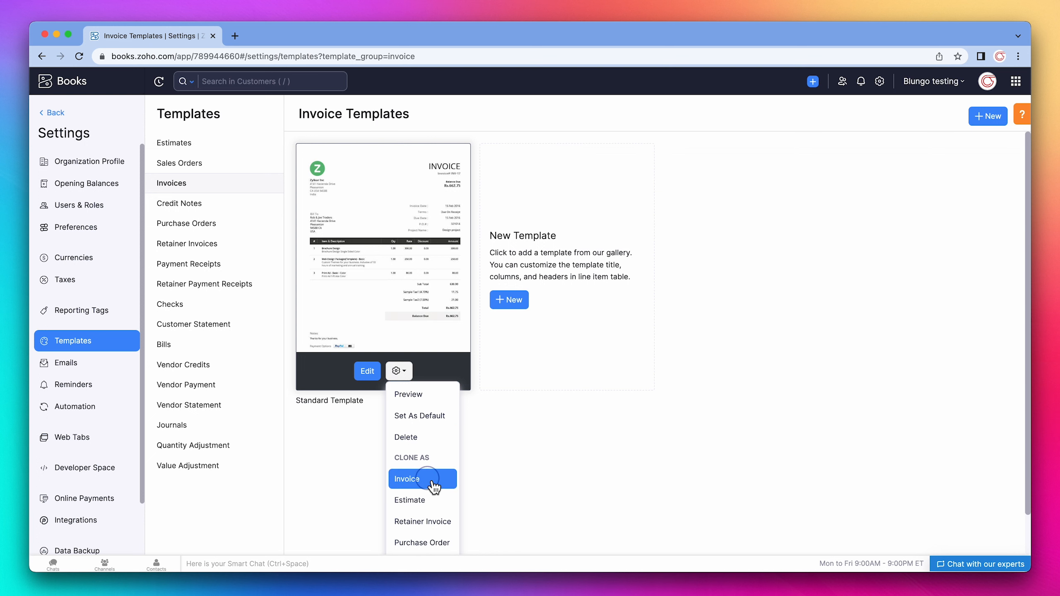
type("2023 Invoice")
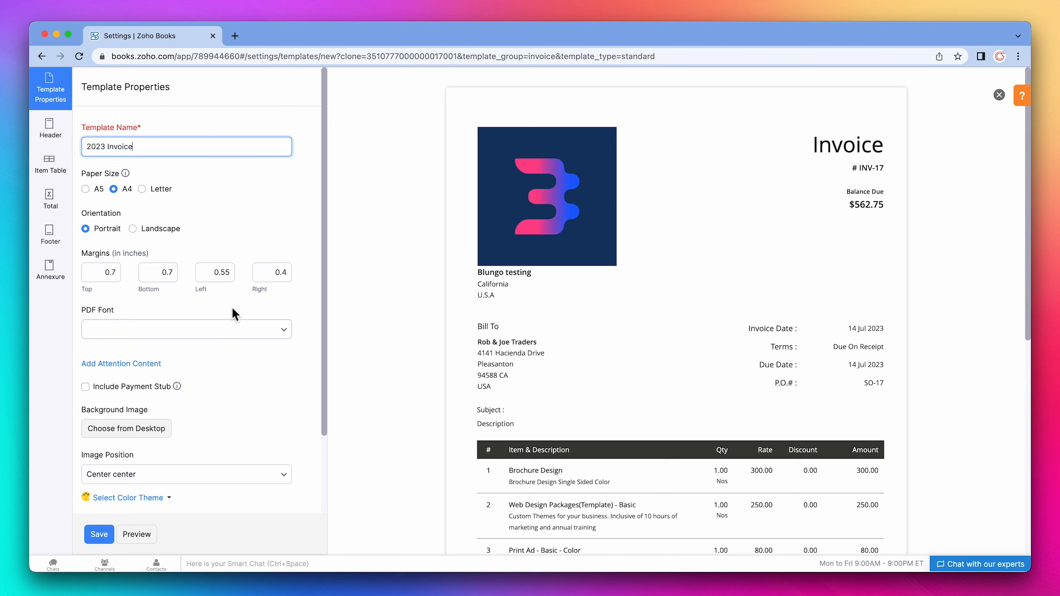
Shrink the organization logo in the template header and remove the Quantity and Discount columns from the item table, refreshing the preview.
left_click(59, 141)
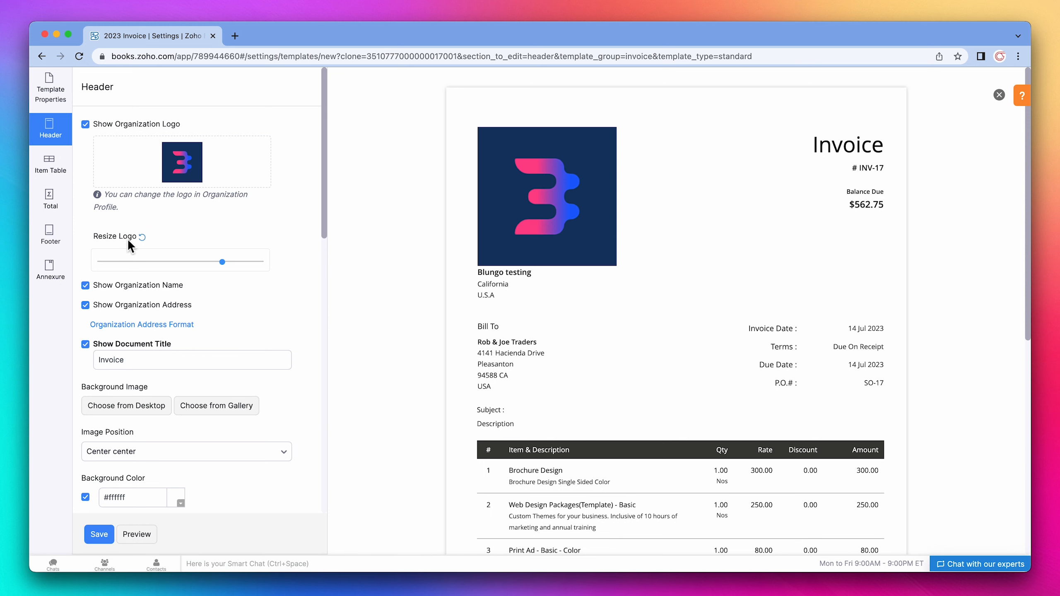
left_click(137, 261)
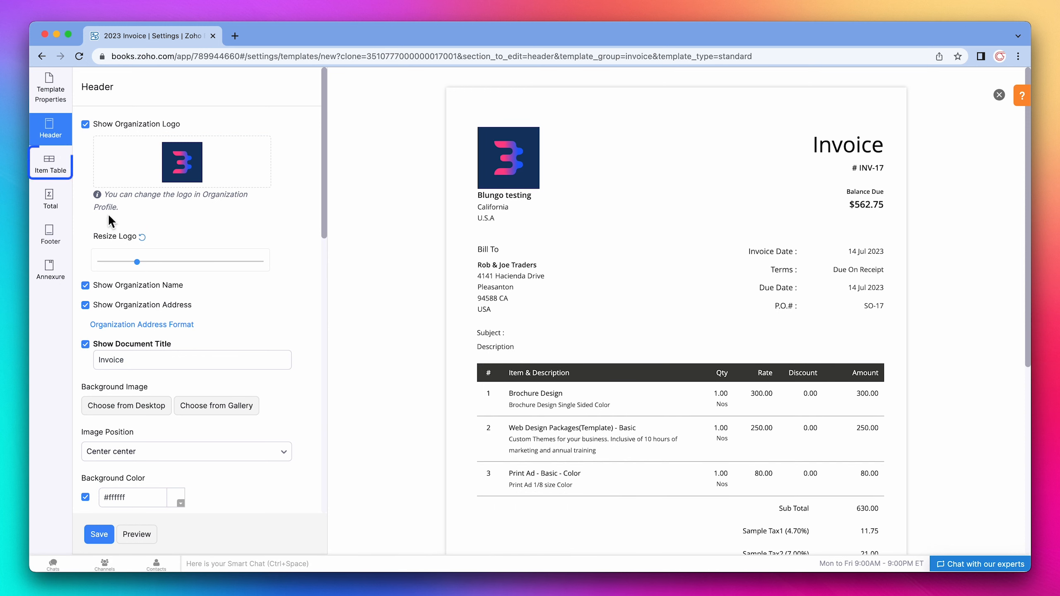
left_click(72, 180)
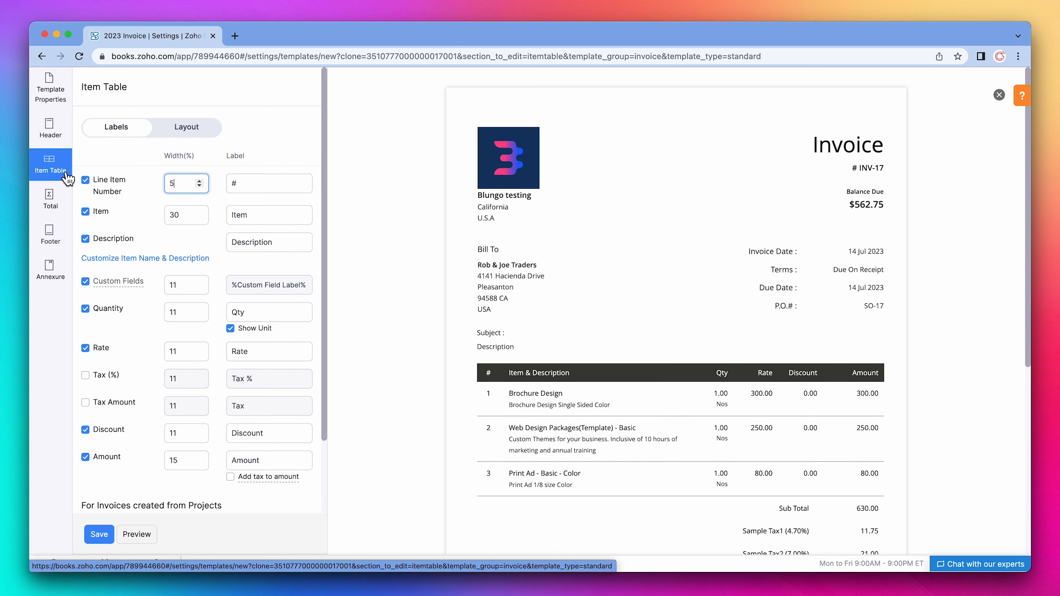
left_click(86, 309)
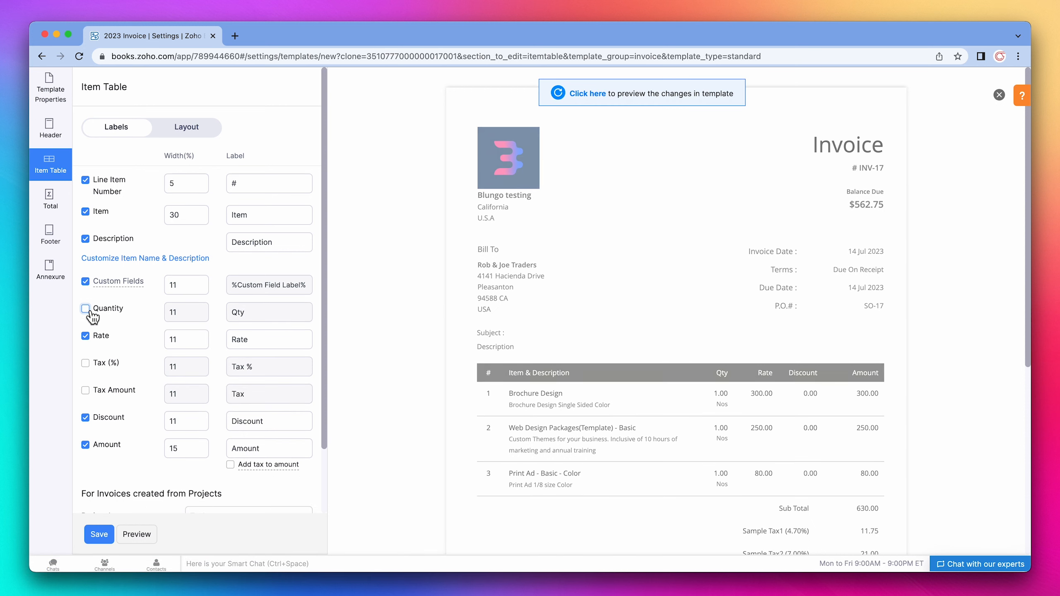
left_click(85, 418)
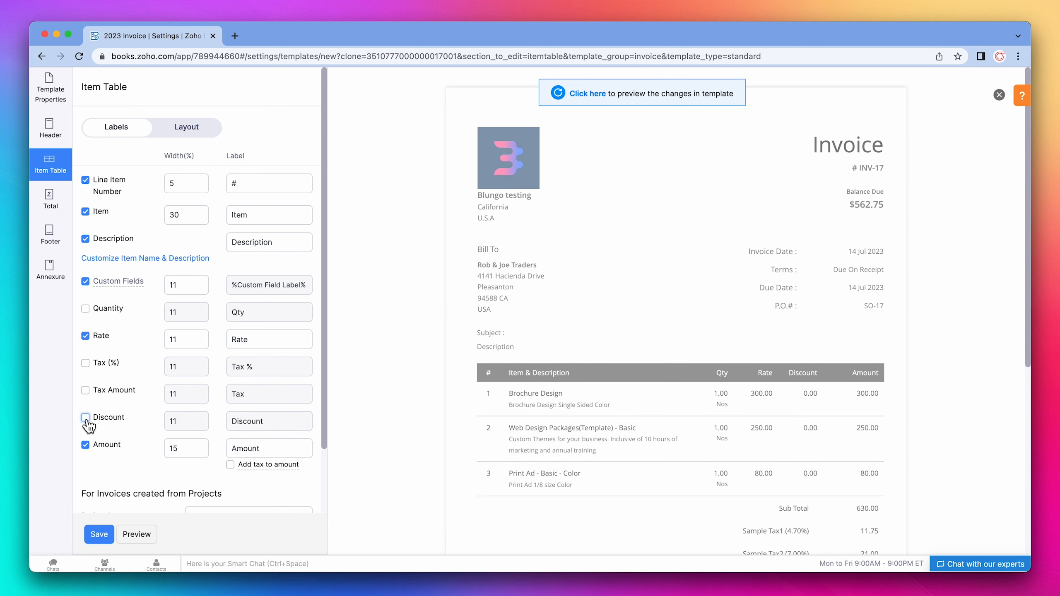
left_click(142, 538)
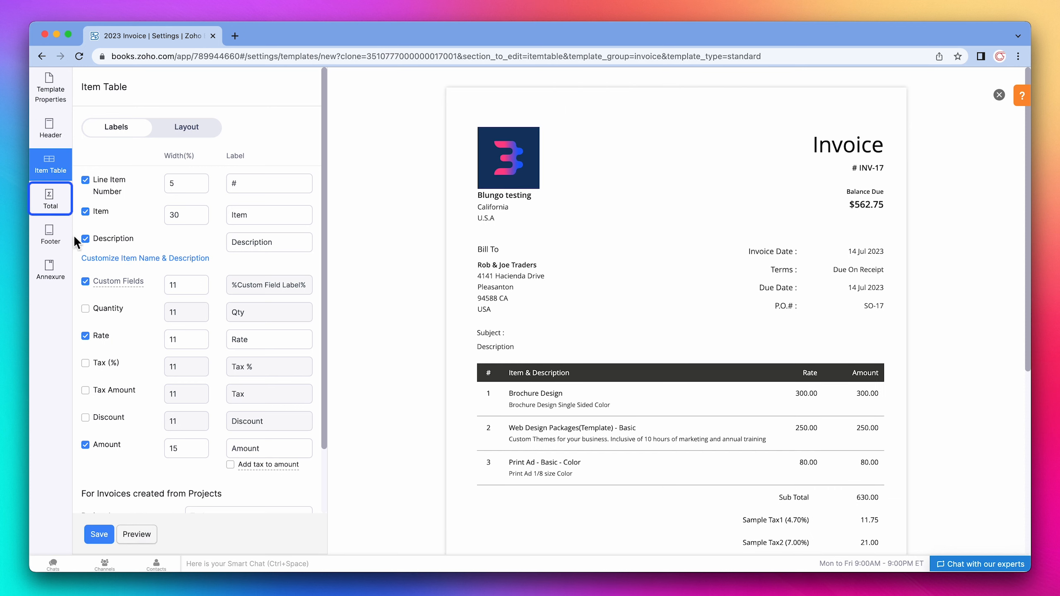
Review the template's Total and Footer settings, save it, and set 2023 Invoice as the default invoice template.
left_click(50, 201)
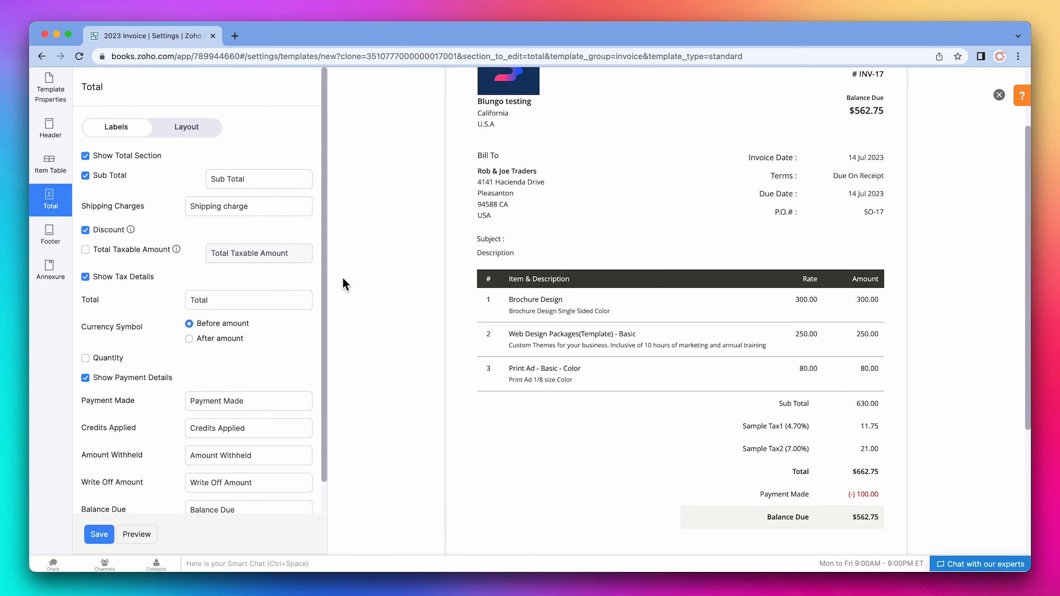
scroll(342, 277, "down", 5)
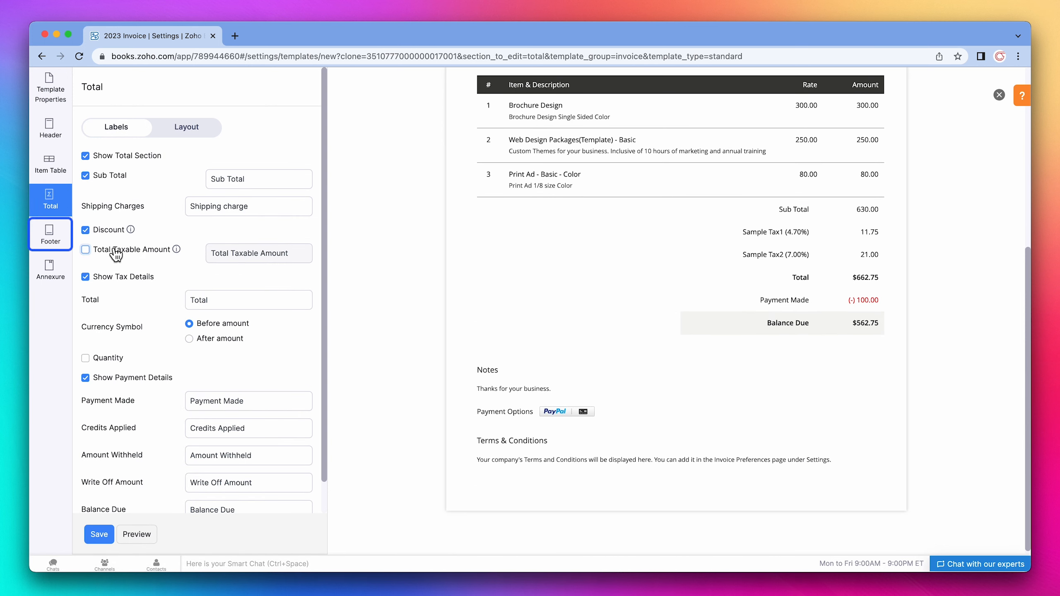
left_click(58, 242)
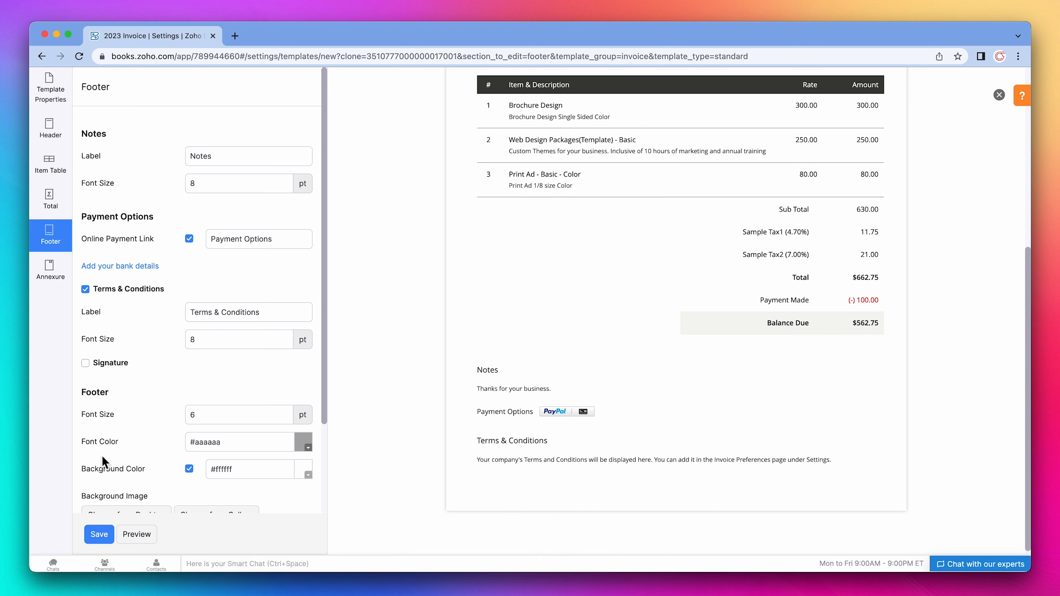
left_click(99, 530)
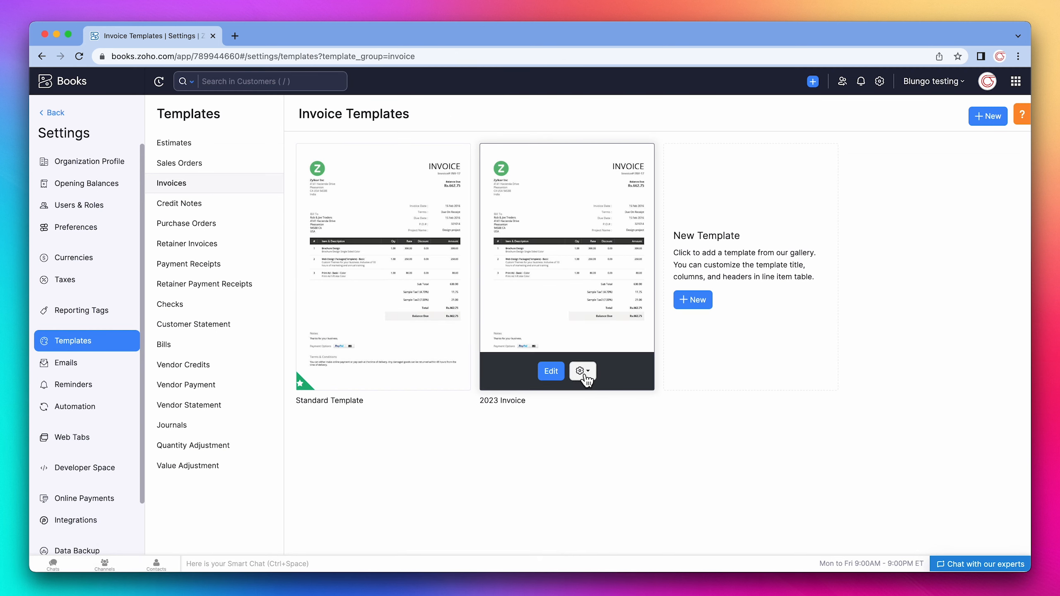
left_click(581, 370)
left_click(595, 416)
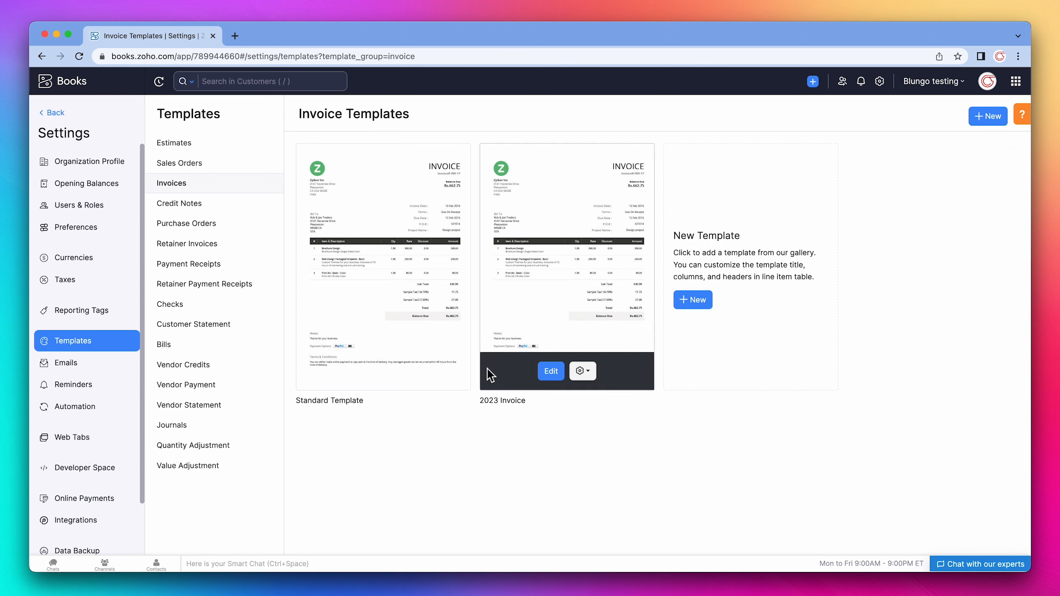
Examine the template properties and Invoice Details labels of the payment receipt's Elite Template, and close it without editing.
left_click(230, 266)
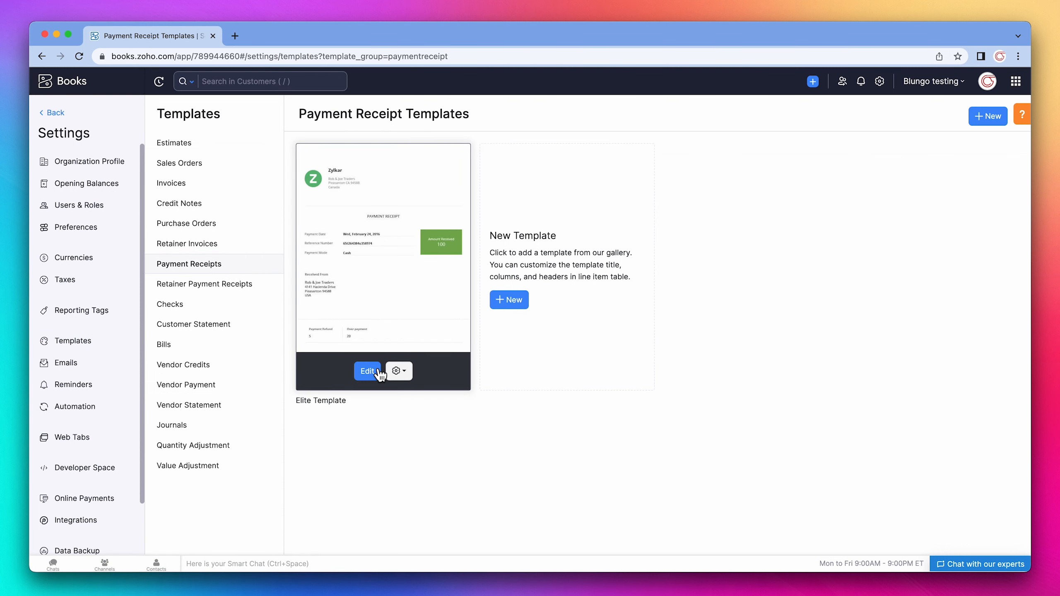
left_click(374, 366)
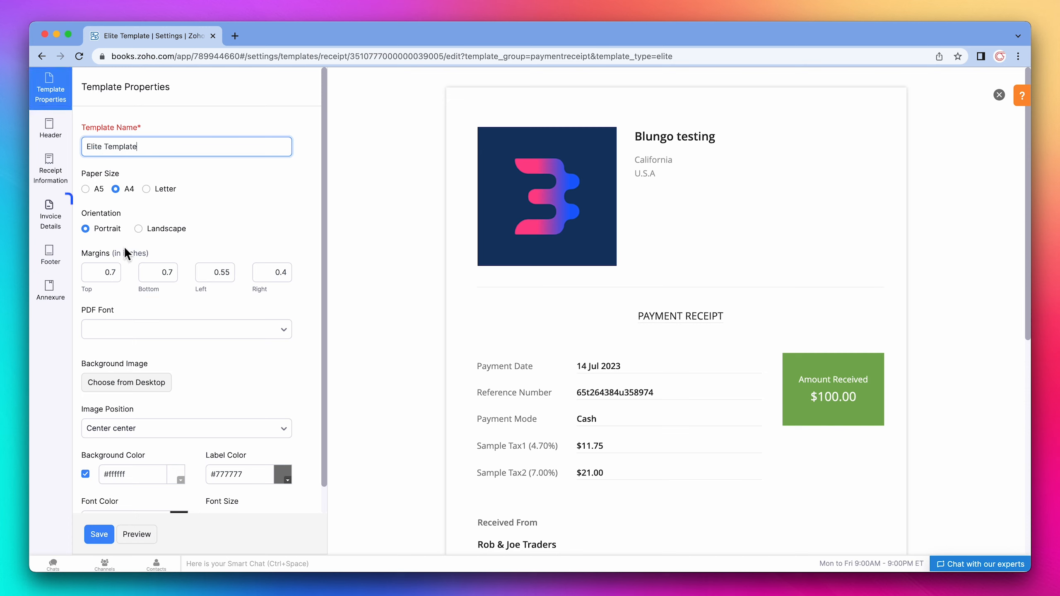
left_click(61, 233)
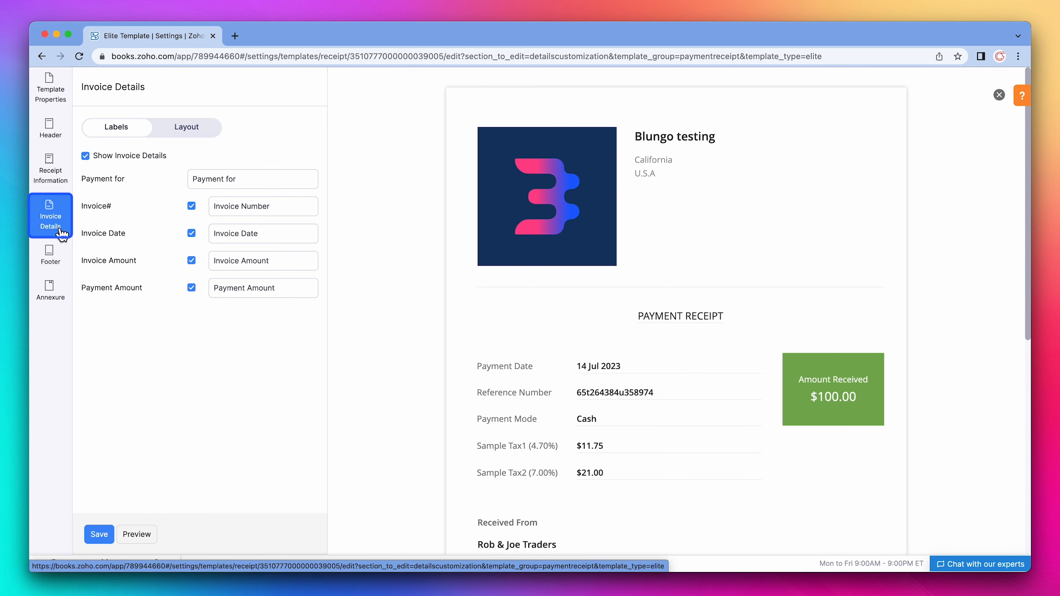
left_click(999, 95)
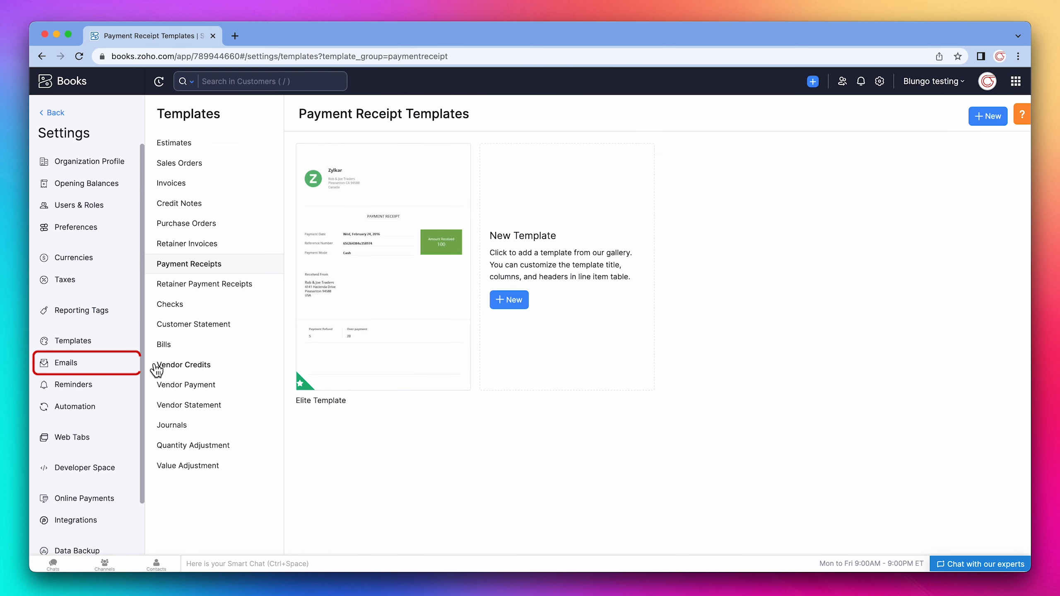
Examine the default Customer Portal Invitation email's content, HTML source and available placeholders.
left_click(80, 368)
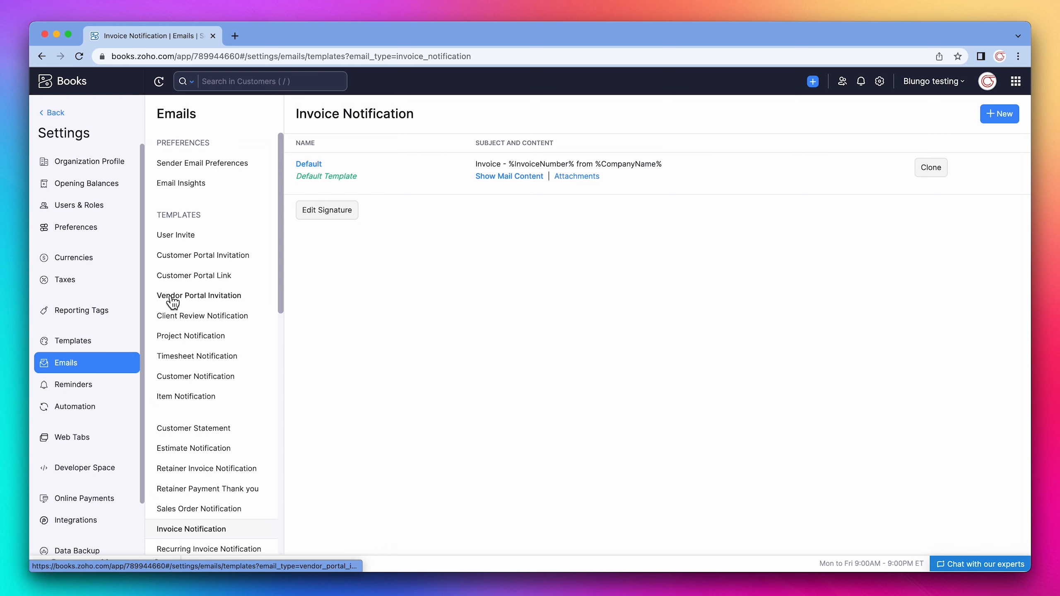
left_click(214, 258)
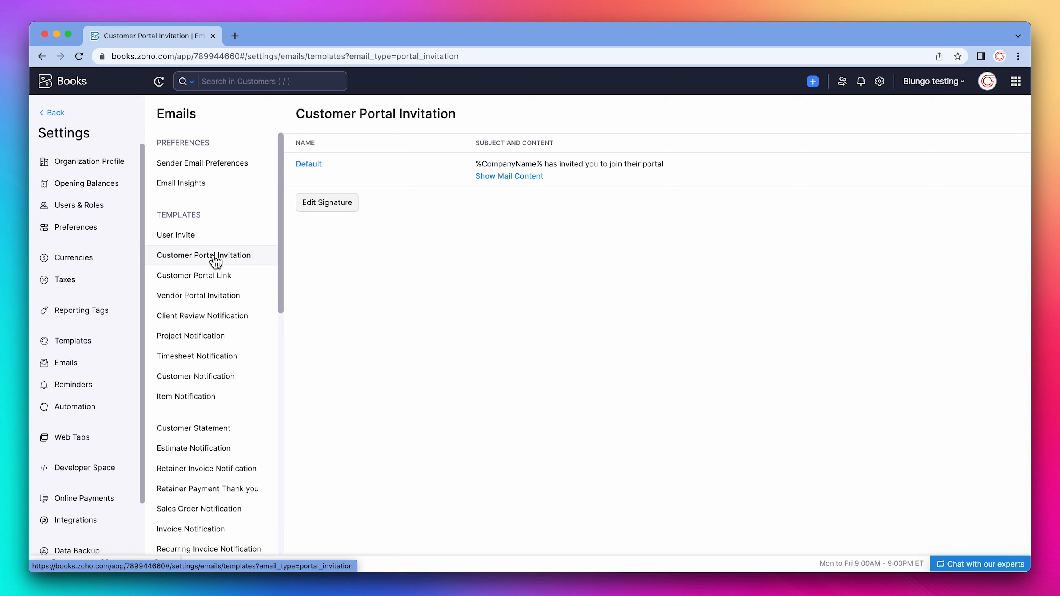
left_click(489, 181)
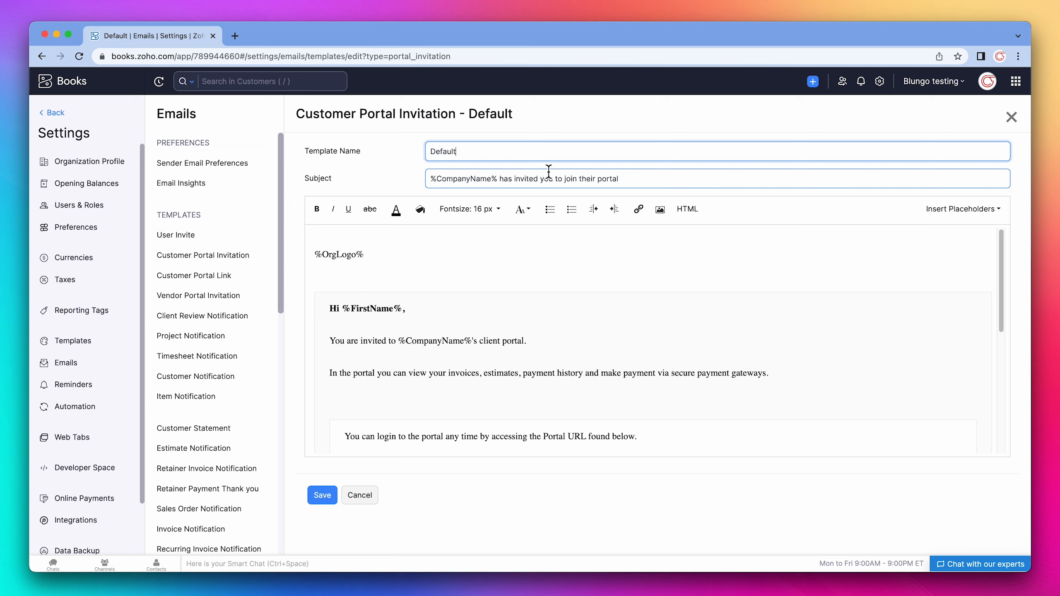
left_click(688, 210)
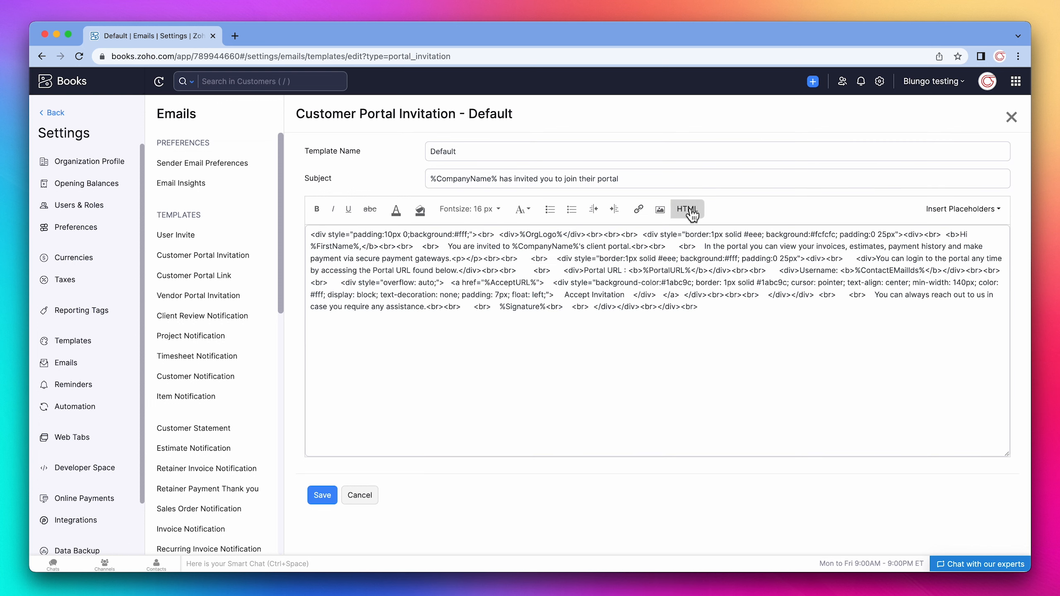
left_click(688, 210)
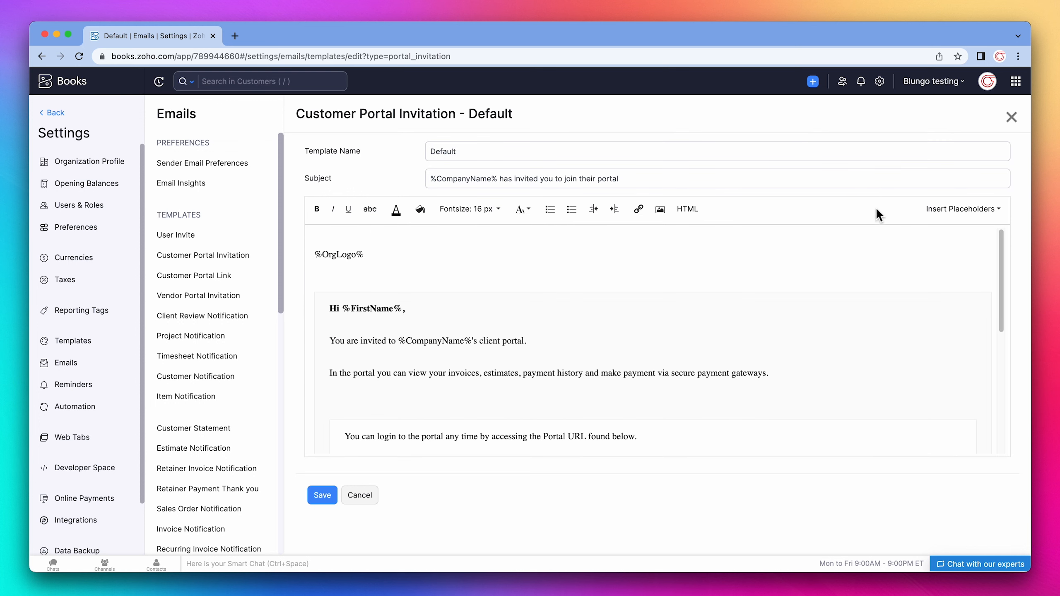
left_click(936, 211)
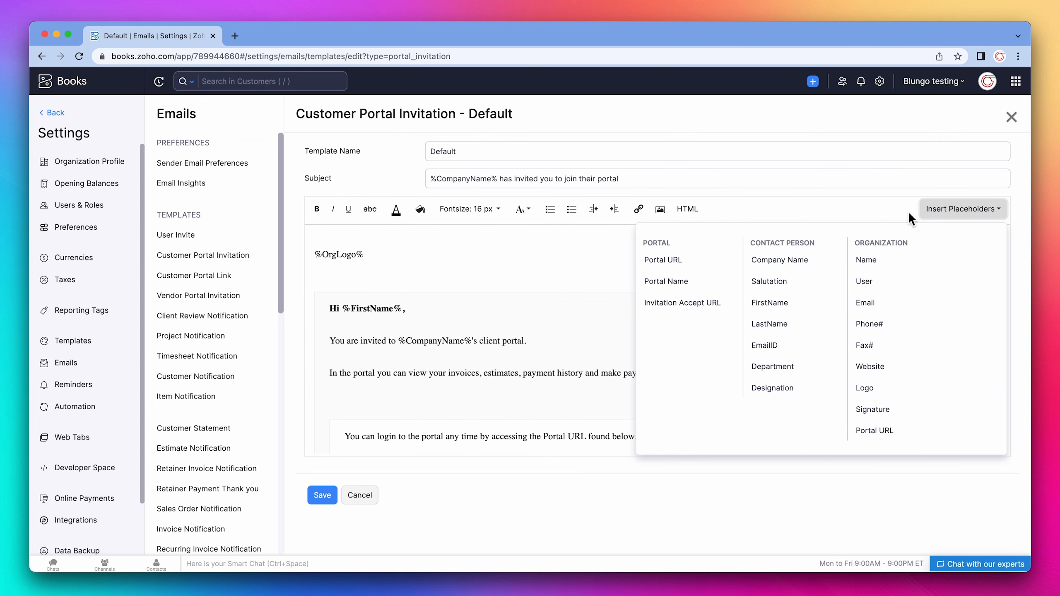
left_click(387, 259)
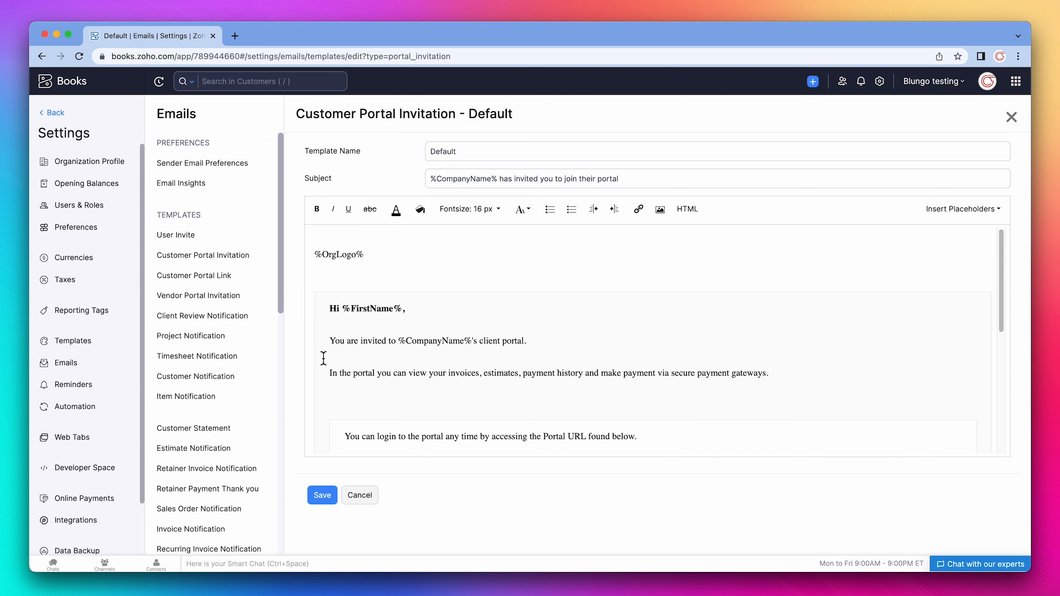
Set the From sender of the default Invoice Notification email to the address on the company's own domain and save the template.
left_click(205, 533)
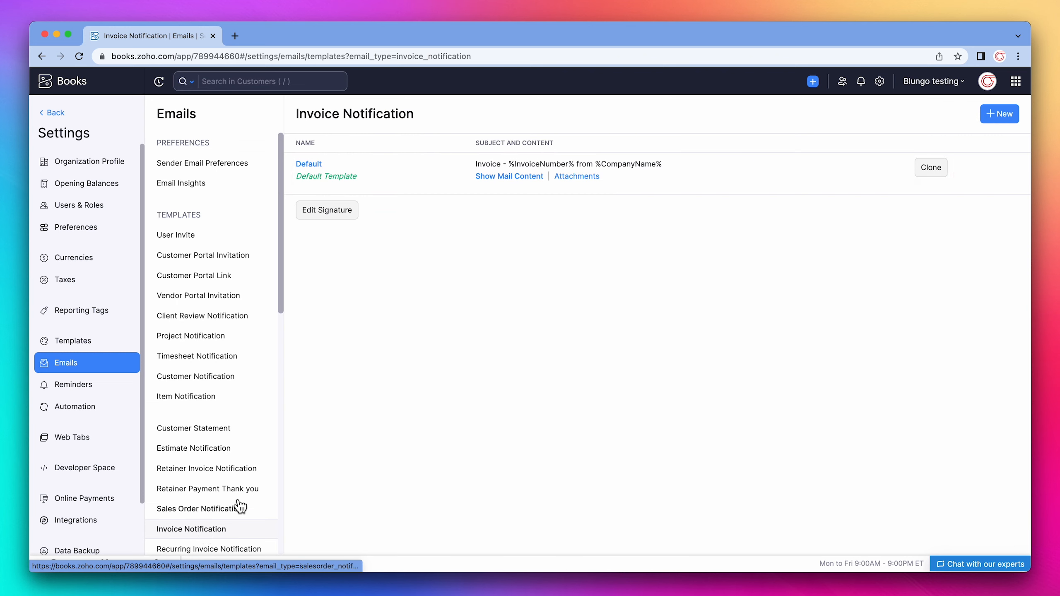
left_click(522, 179)
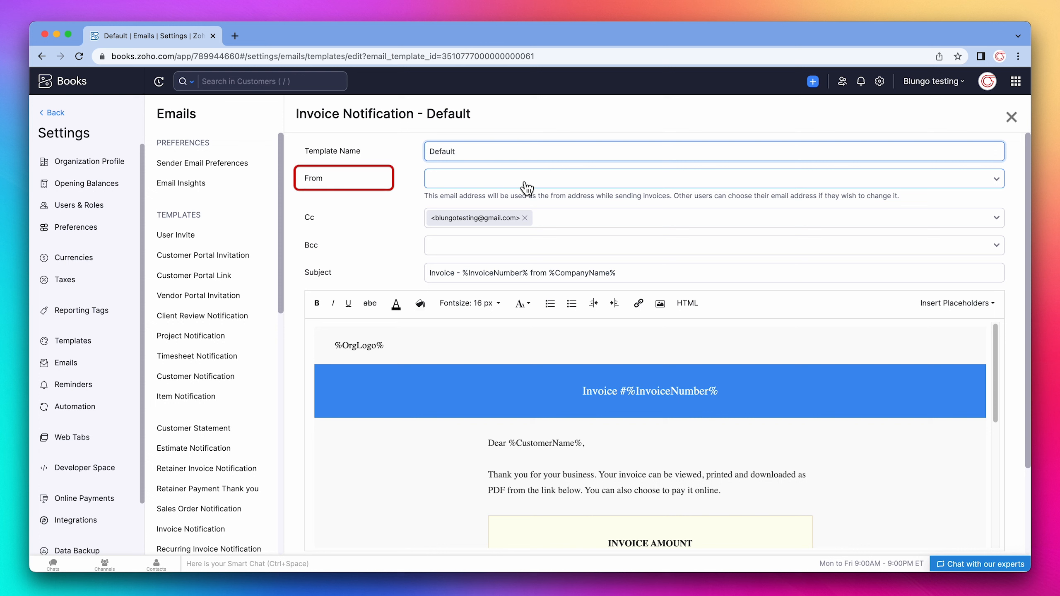
left_click(527, 180)
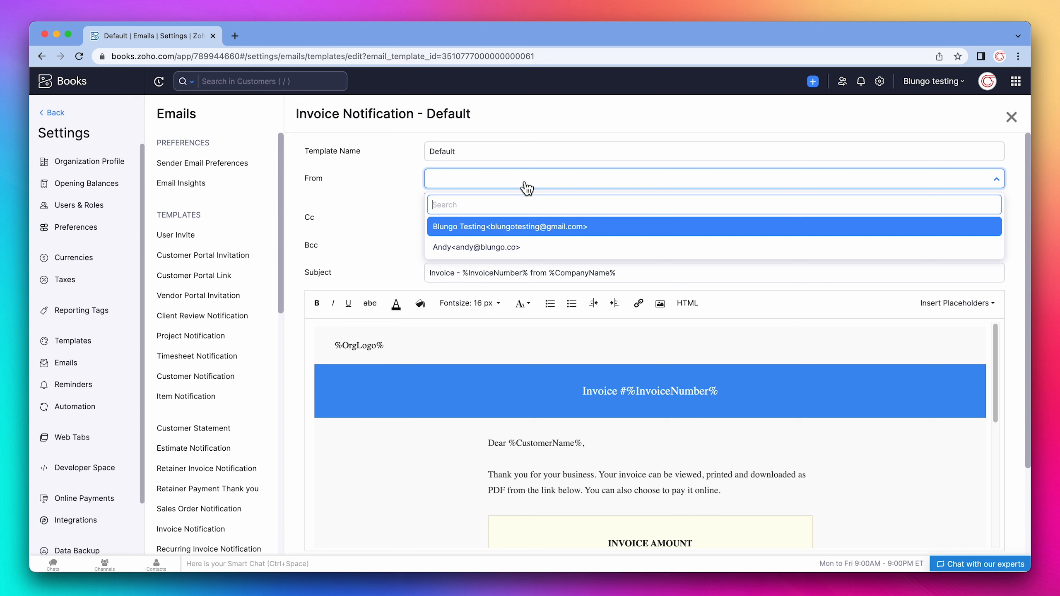
left_click(518, 248)
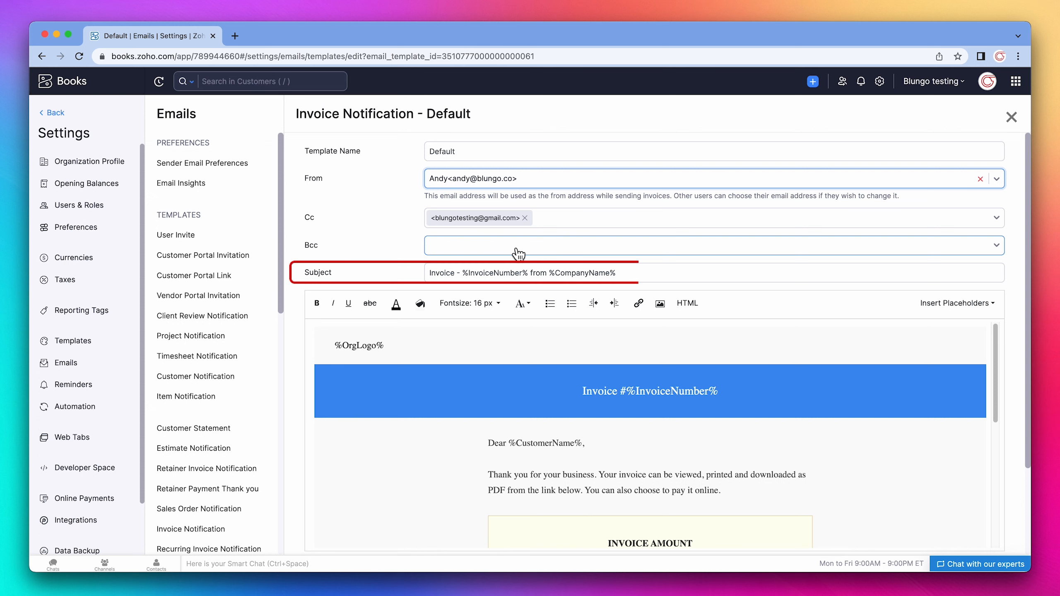
scroll(515, 252, "down", 5)
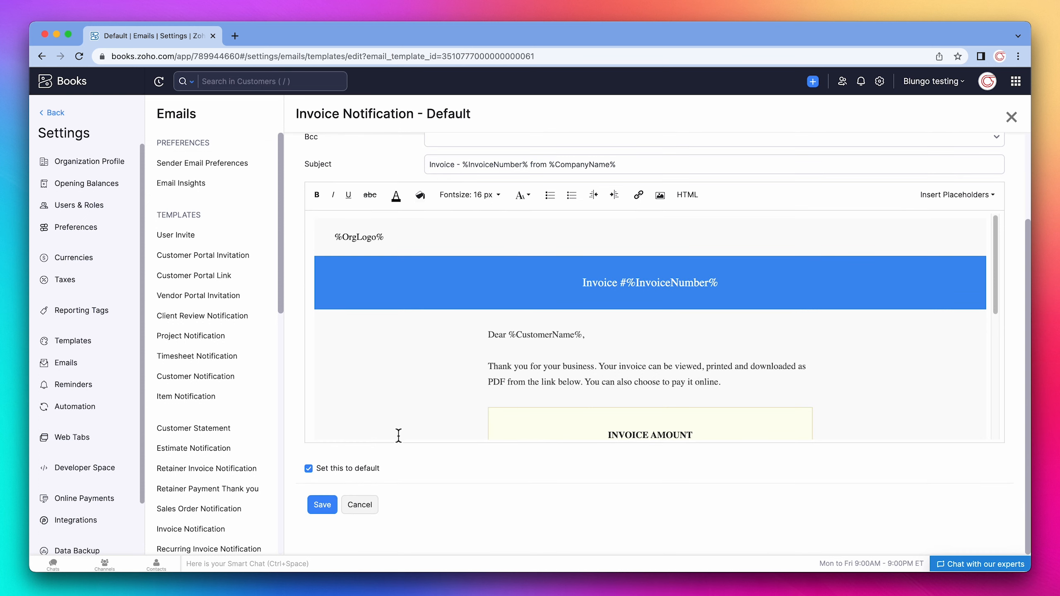
left_click(332, 505)
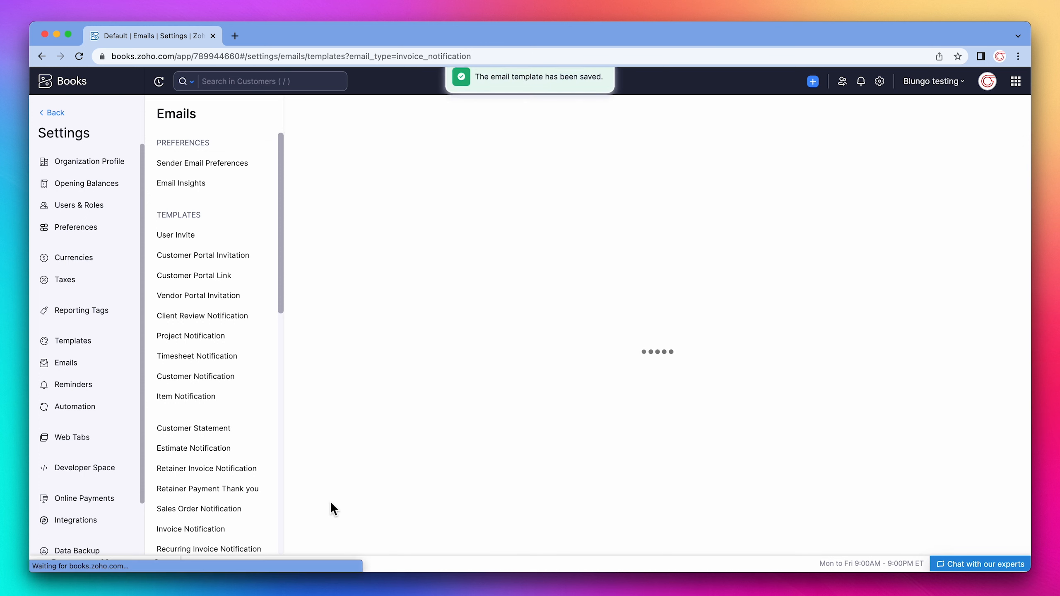
Start a new workflow rule named "Notification Inv over 1000" for the Invoice module.
left_click(96, 414)
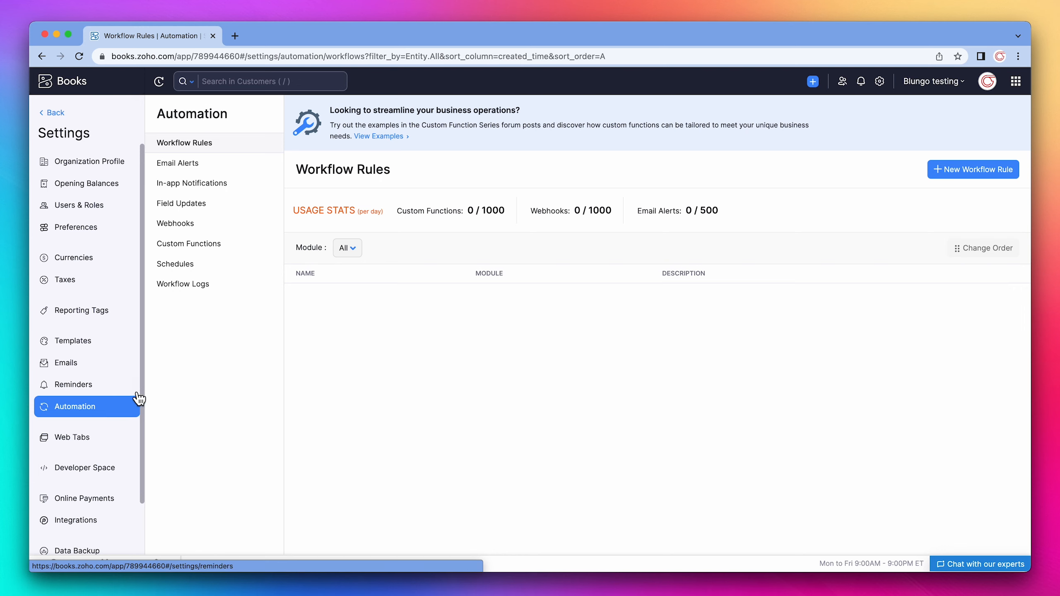
left_click(946, 169)
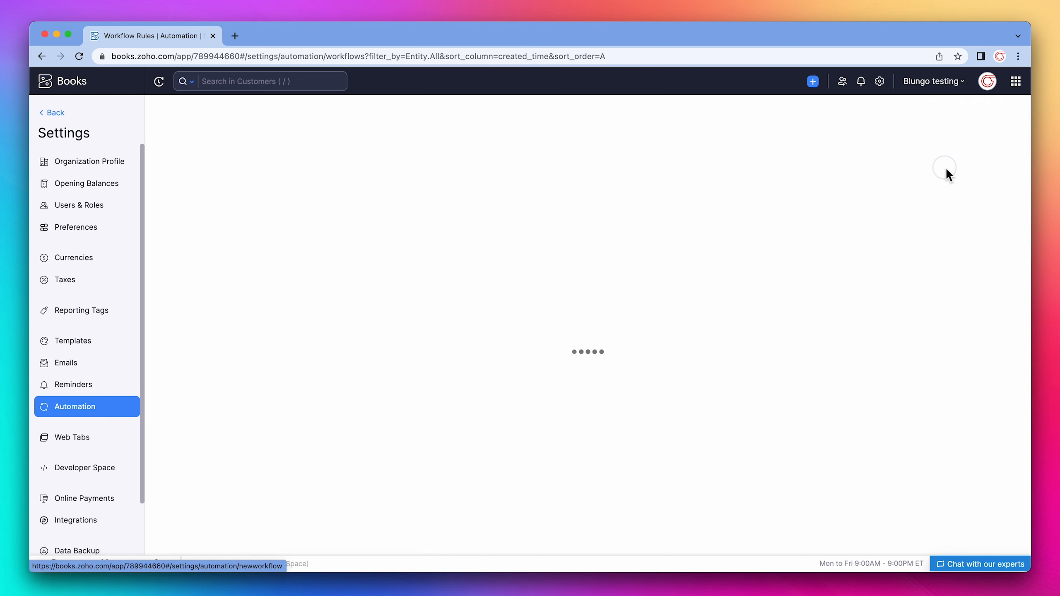
type("Notification Inv over 1000")
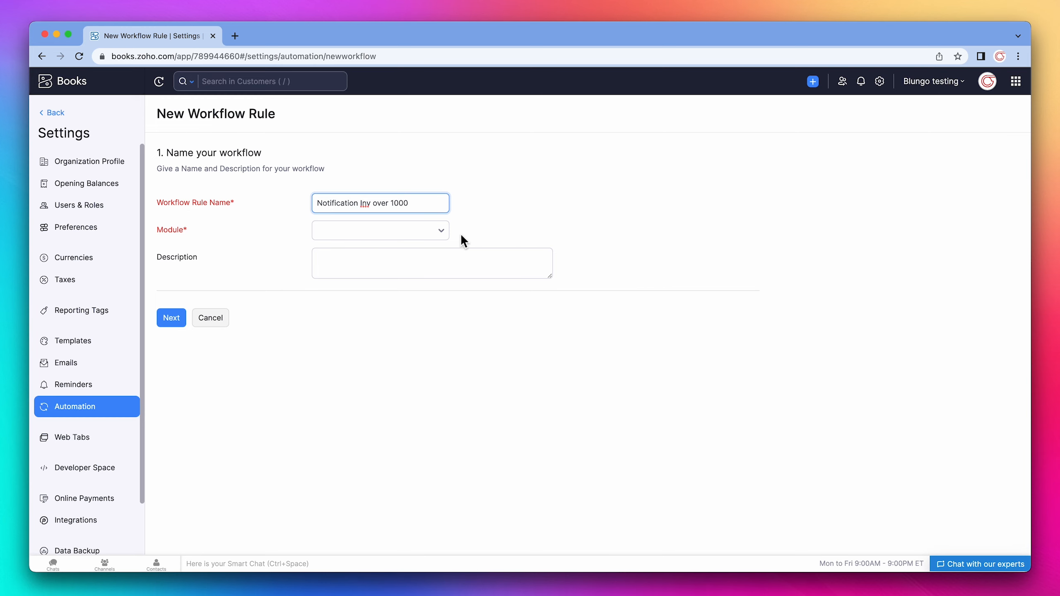
left_click(441, 236)
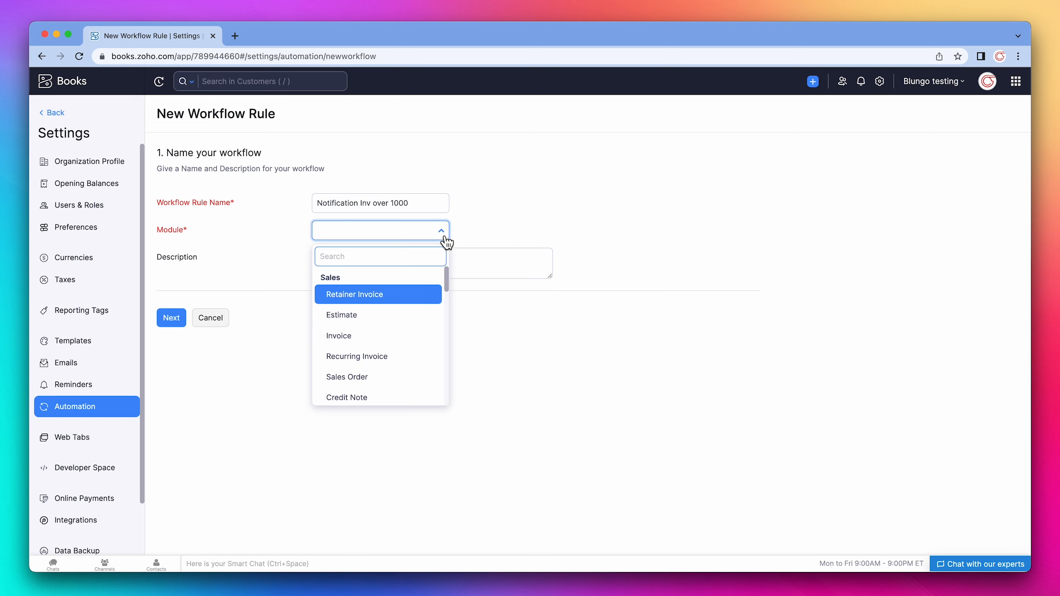
left_click(408, 339)
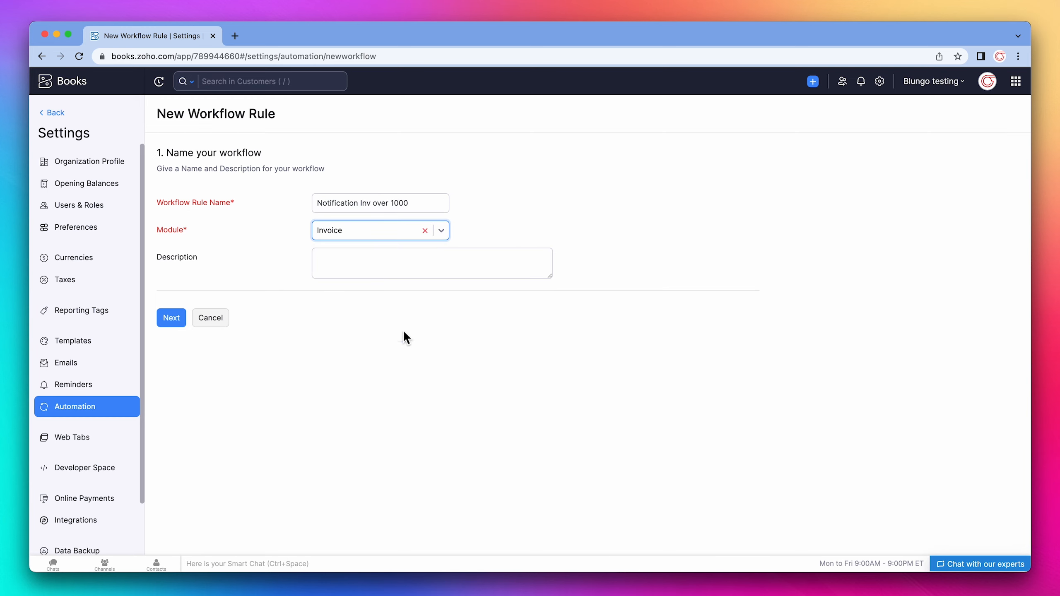
left_click(182, 319)
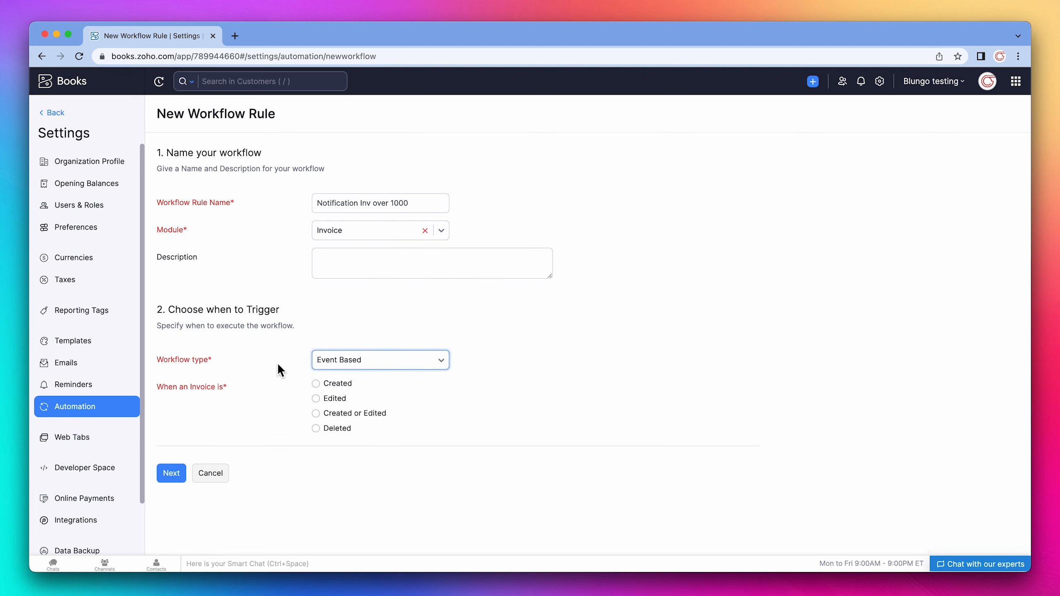
Trigger the rule when an invoice is created, and filter it to invoices whose Total is > 1000.
left_click(316, 385)
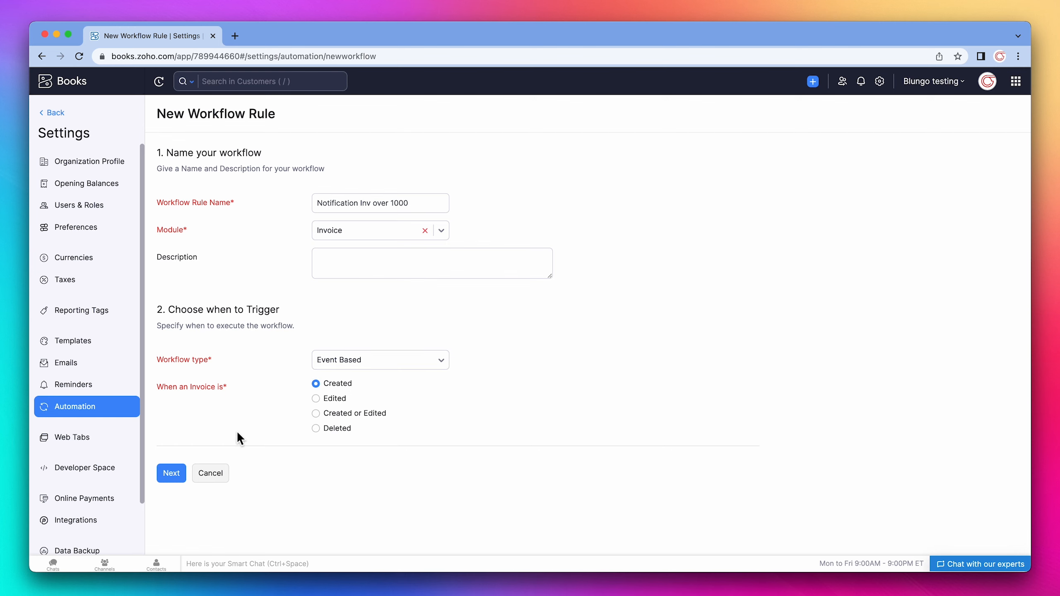
left_click(187, 472)
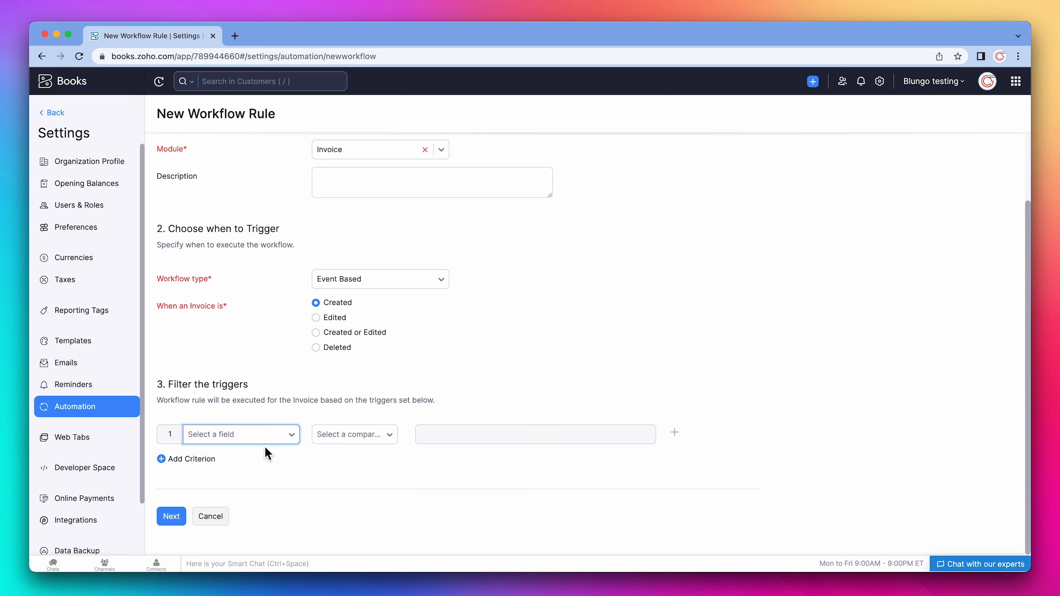
left_click(293, 438)
type("tot")
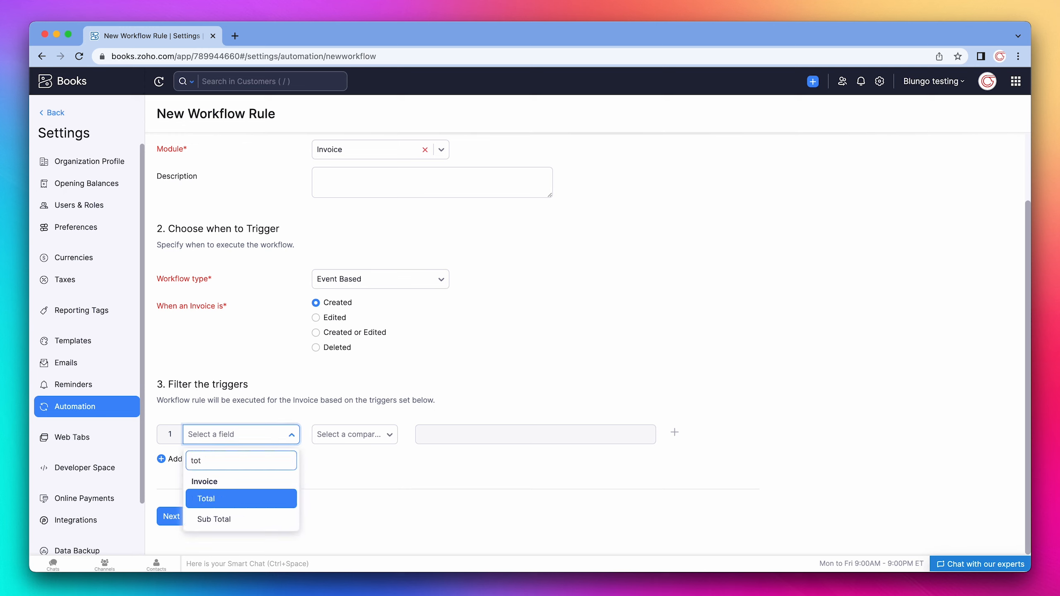
left_click(271, 498)
left_click(368, 442)
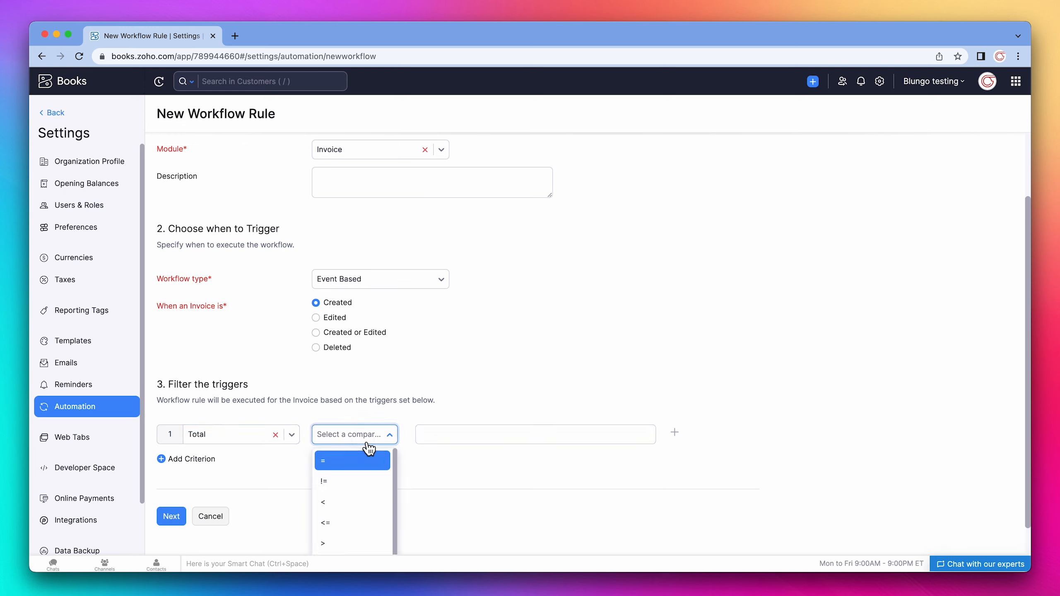
left_click(340, 537)
left_click(462, 438)
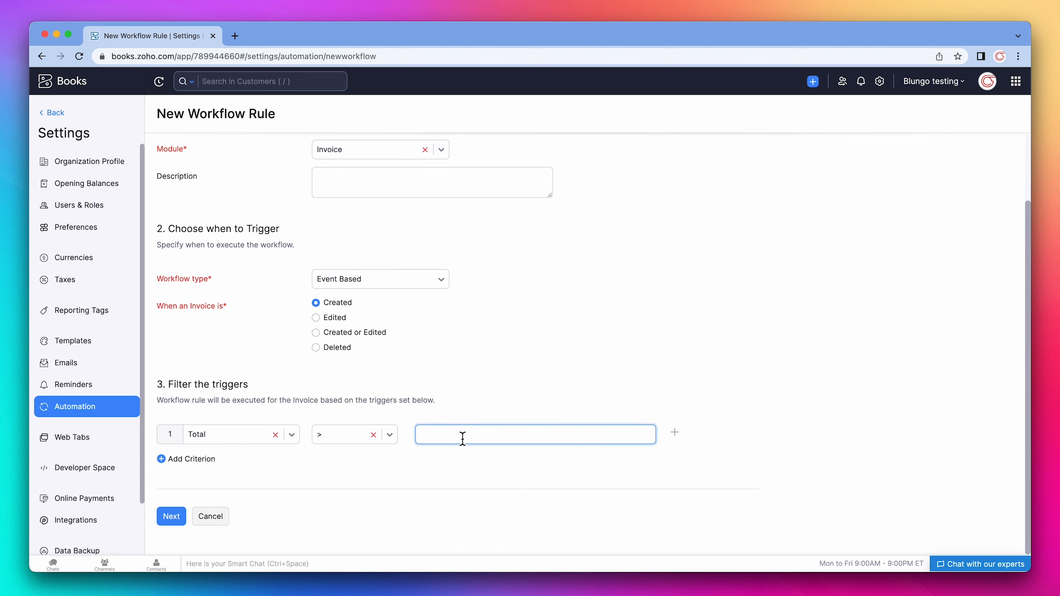
type("1000")
left_click(184, 519)
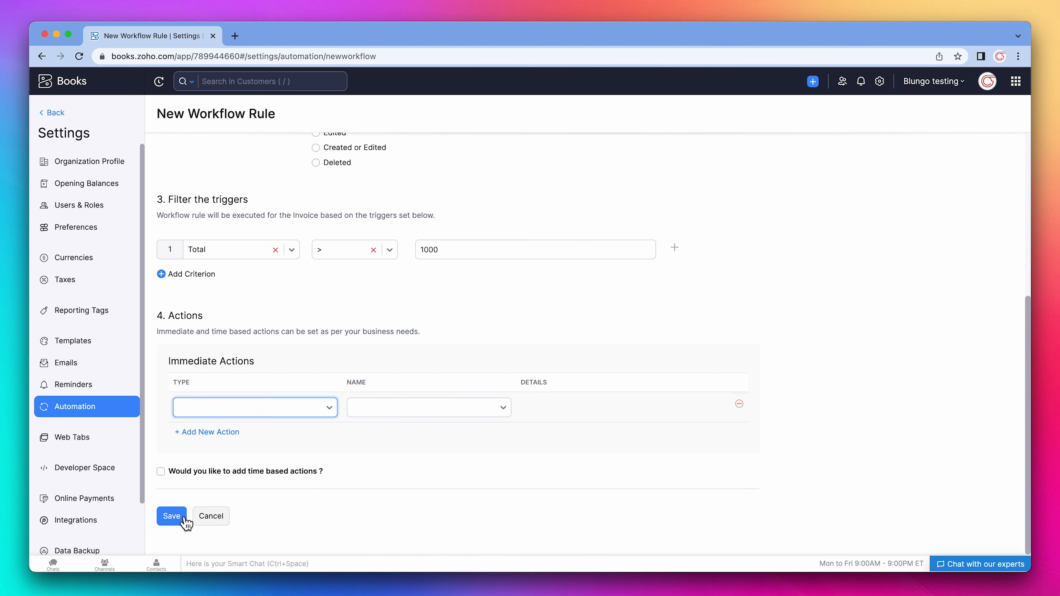
Add the In-app Notifications action "Inv over 1000" as the immediate action and save the workflow rule.
left_click(331, 413)
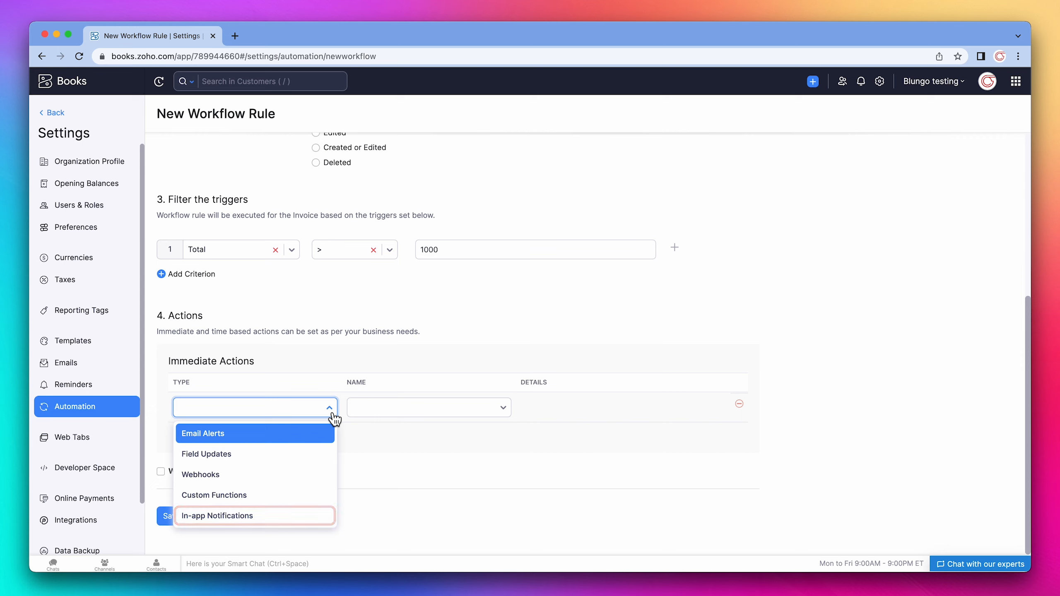
left_click(286, 520)
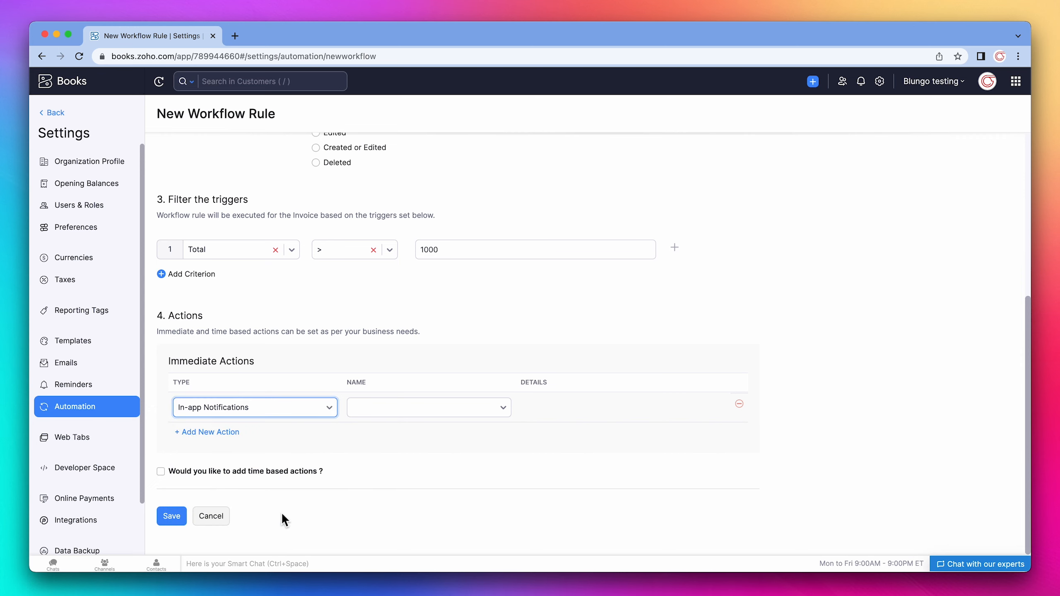
left_click(488, 413)
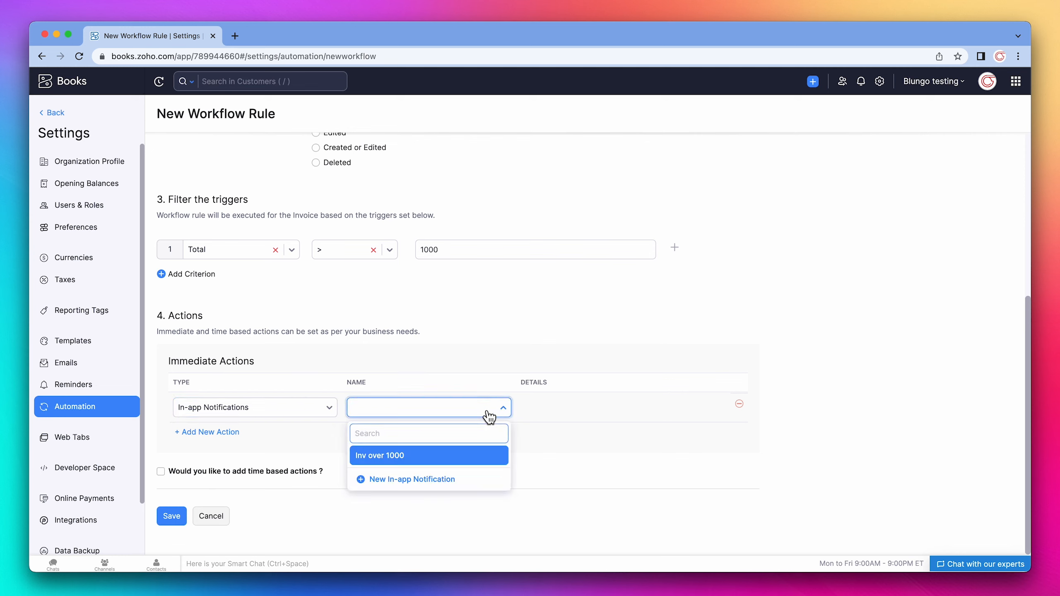
left_click(474, 457)
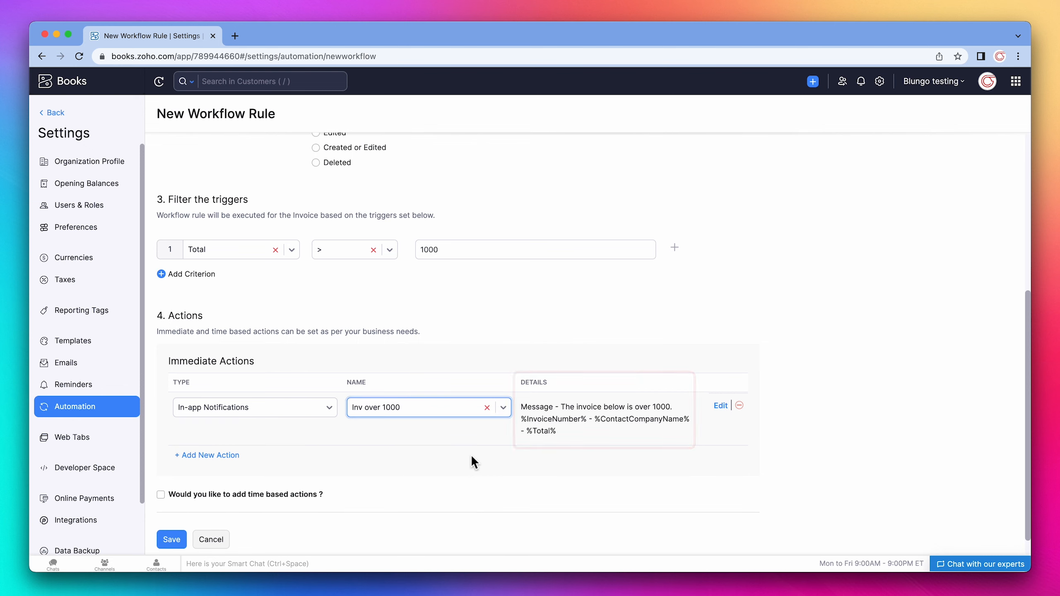
left_click(180, 540)
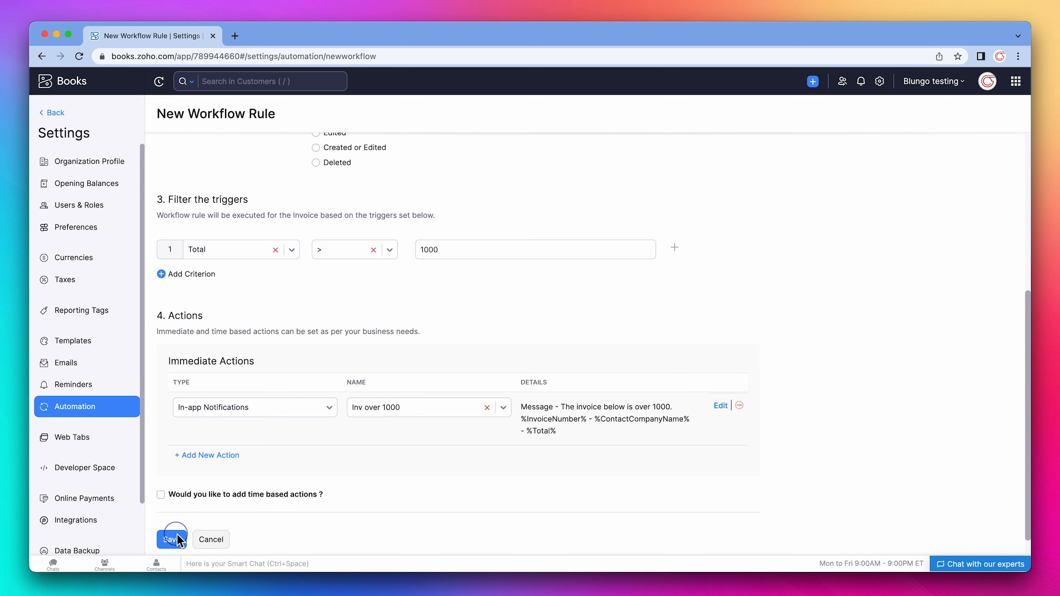